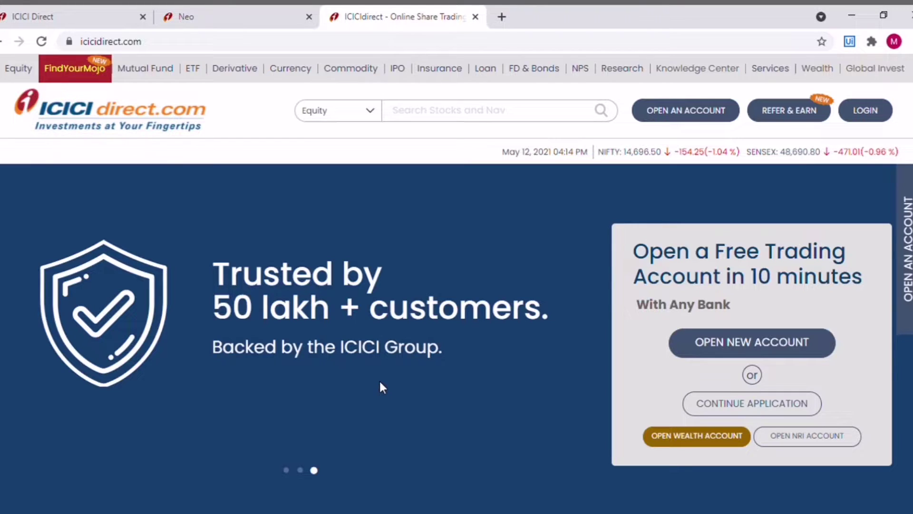
# Switch to the logged-in ICICI Direct account page and open its account settings list
pyautogui.click(41, 10)
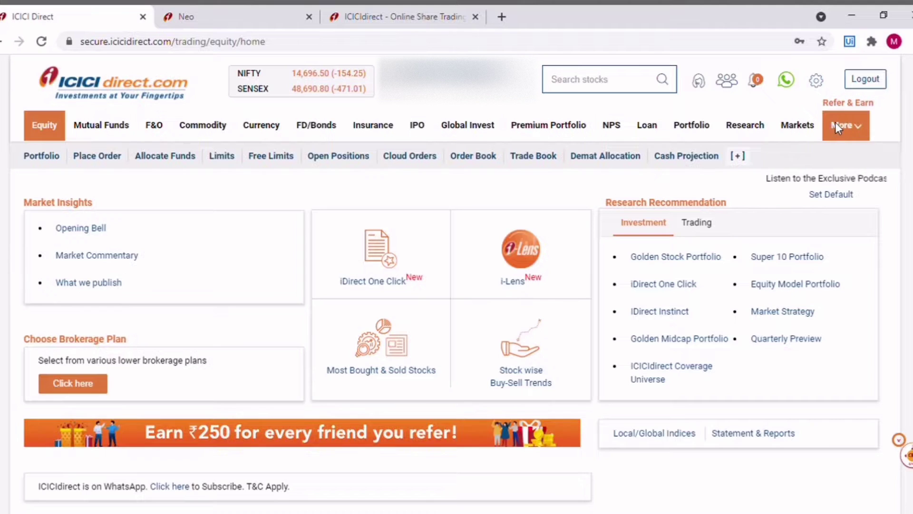
pyautogui.click(822, 85)
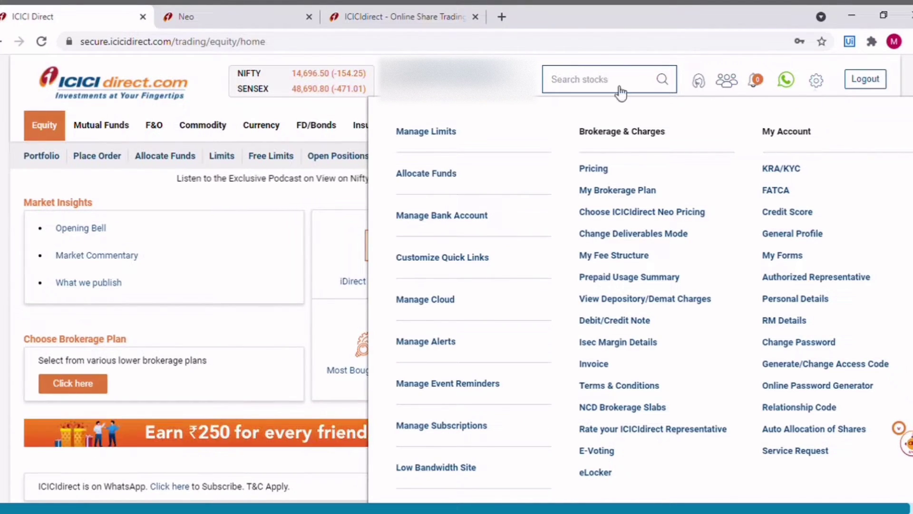
# Look through the public ICICIdirect home page down to its footer links
pyautogui.click(401, 22)
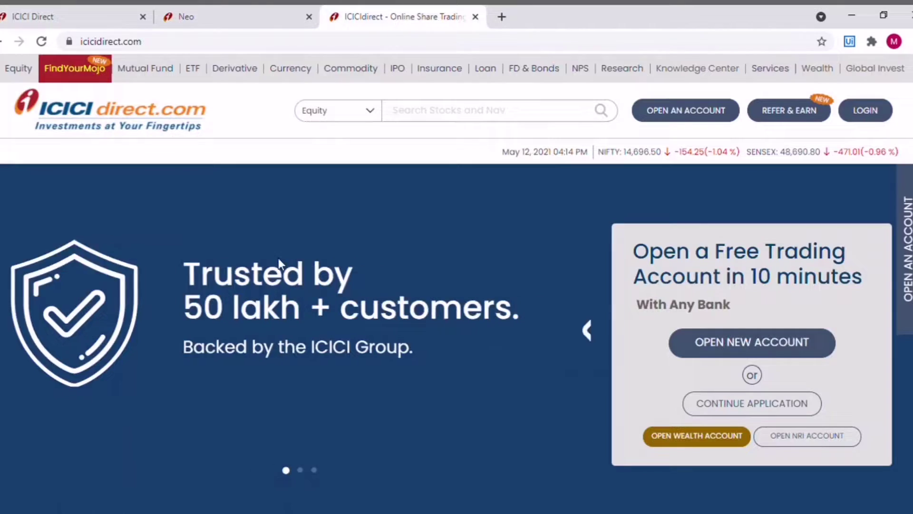
pyautogui.scroll(-20, 264, 347)
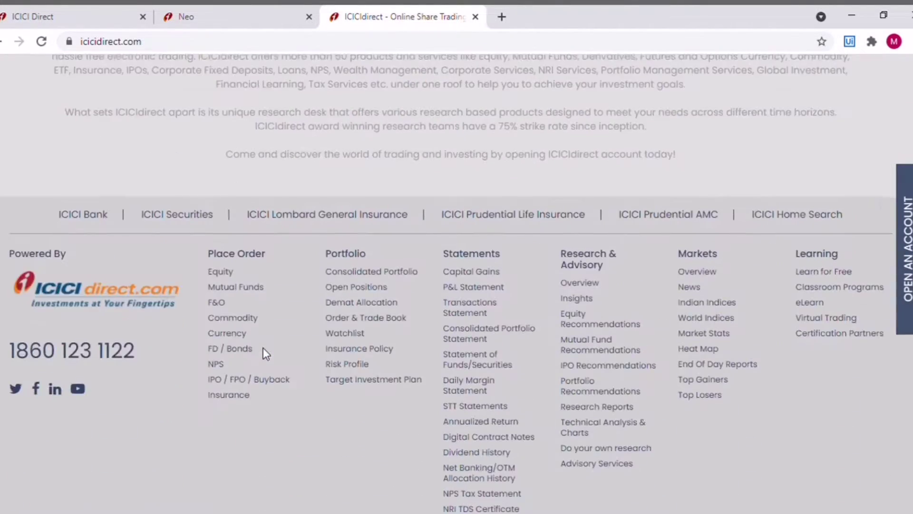
pyautogui.scroll(20, 263, 347)
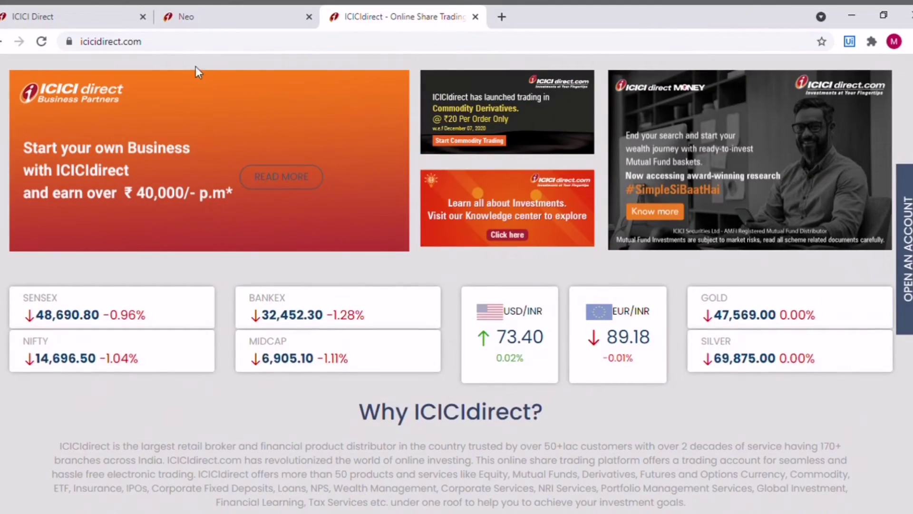
# Read the Neo page's instructions on how to subscribe, highlighting the login step and the customer care number
pyautogui.click(210, 19)
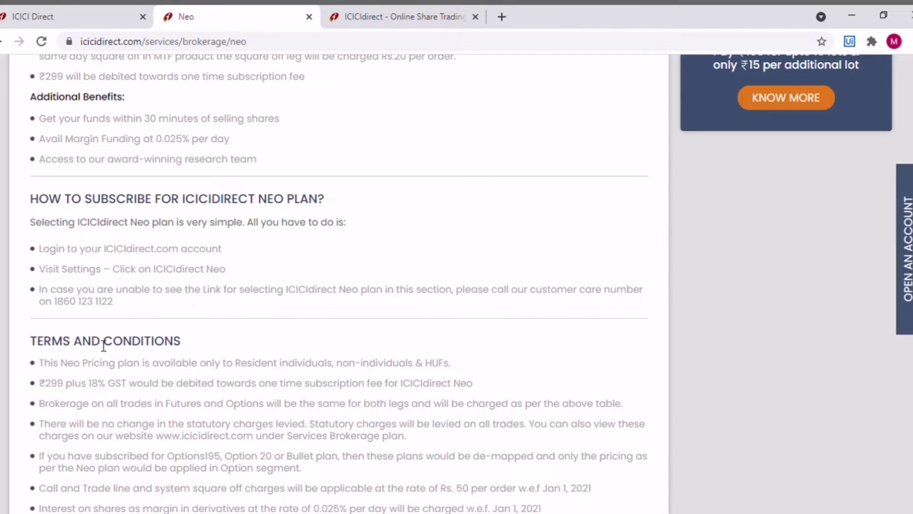
pyautogui.scroll(-1, 160, 330)
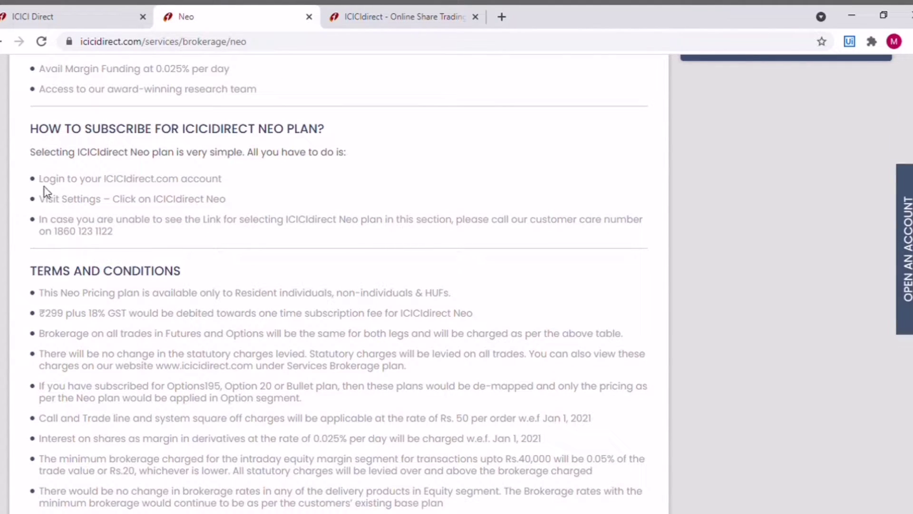
pyautogui.moveTo(40, 180); pyautogui.dragTo(226, 179)
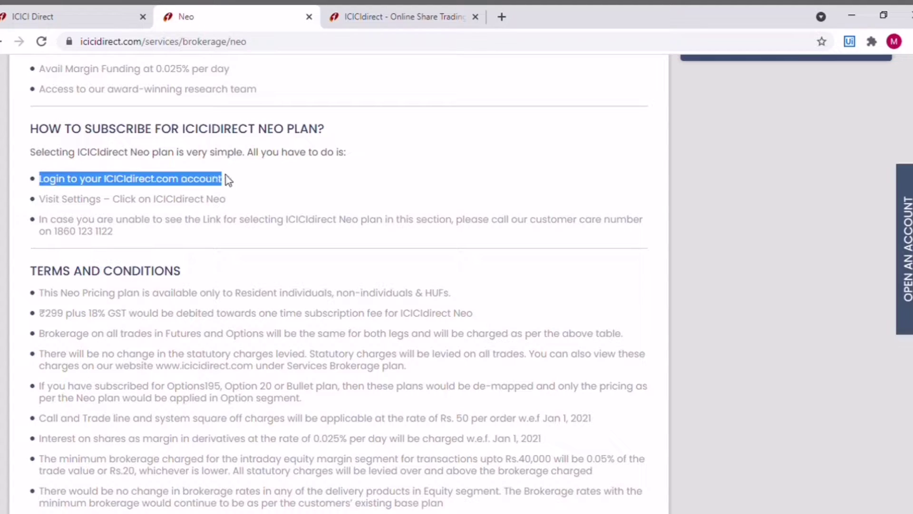
pyautogui.moveTo(38, 199)
pyautogui.mouseDown()
pyautogui.moveTo(235, 197)
pyautogui.moveTo(42, 198)
pyautogui.mouseUp()
pyautogui.click(233, 206)
pyautogui.click(124, 235)
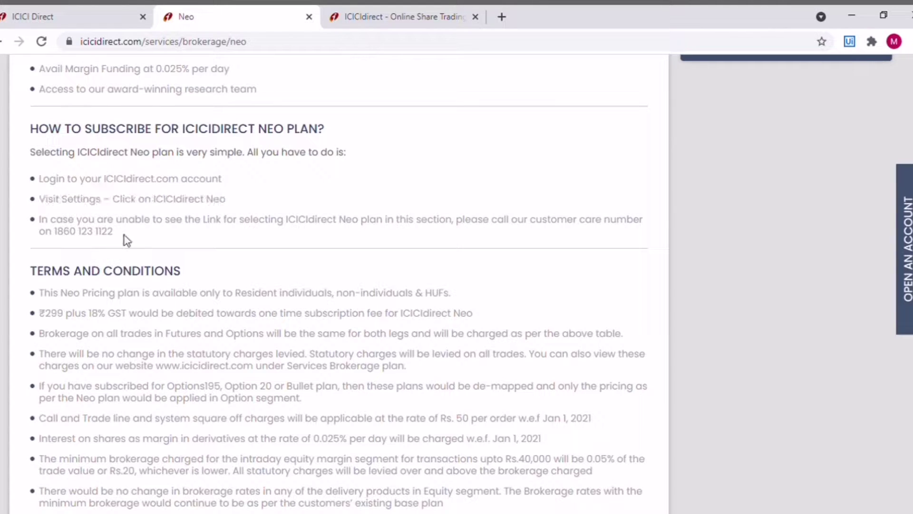
pyautogui.moveTo(55, 233); pyautogui.dragTo(117, 234)
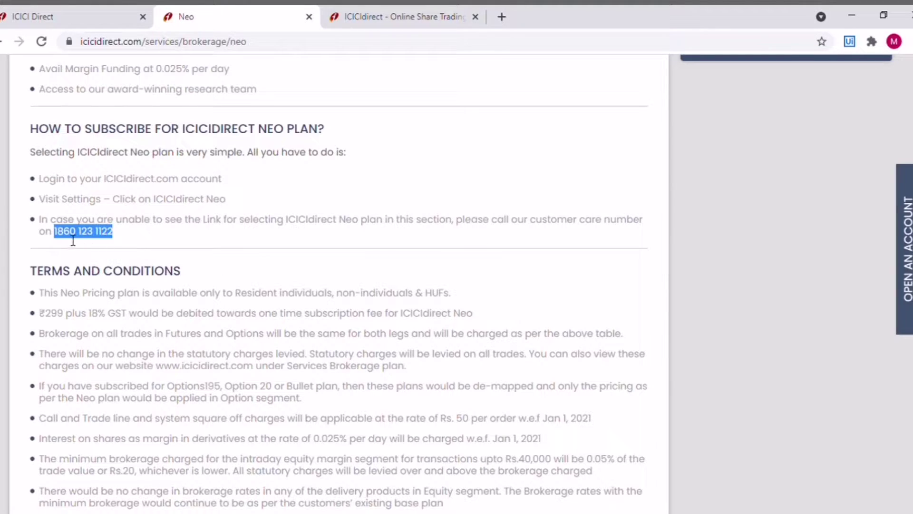
# Open Choose ICICIdirect Neo Pricing in the logged-in account and review the page down to the terms acceptance section
pyautogui.click(81, 19)
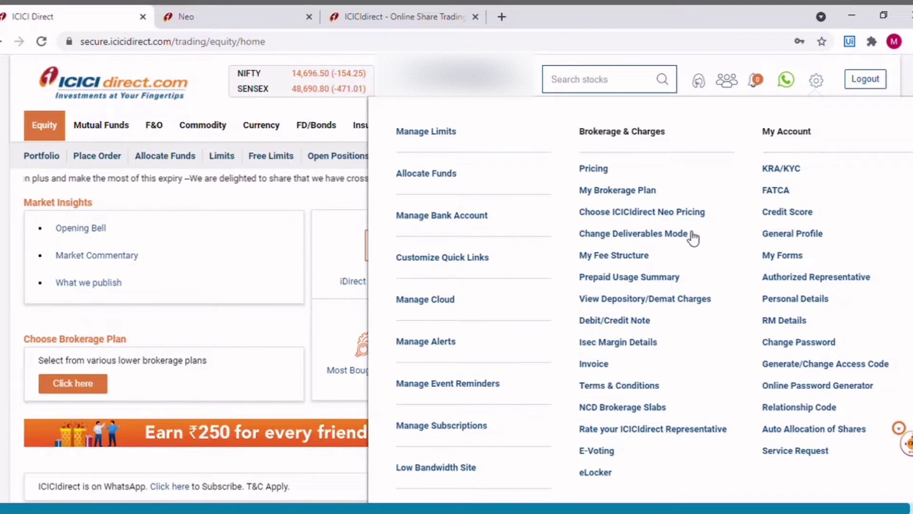
pyautogui.click(632, 213)
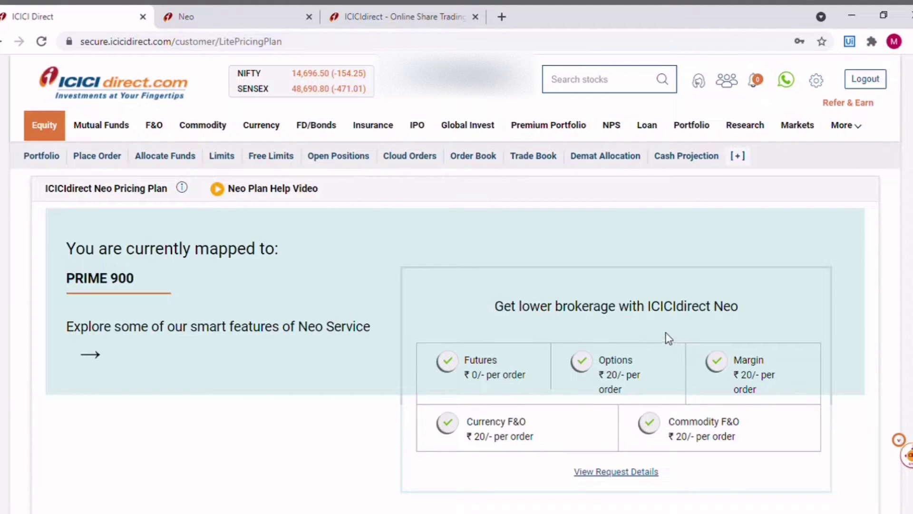
pyautogui.scroll(-1, 666, 333)
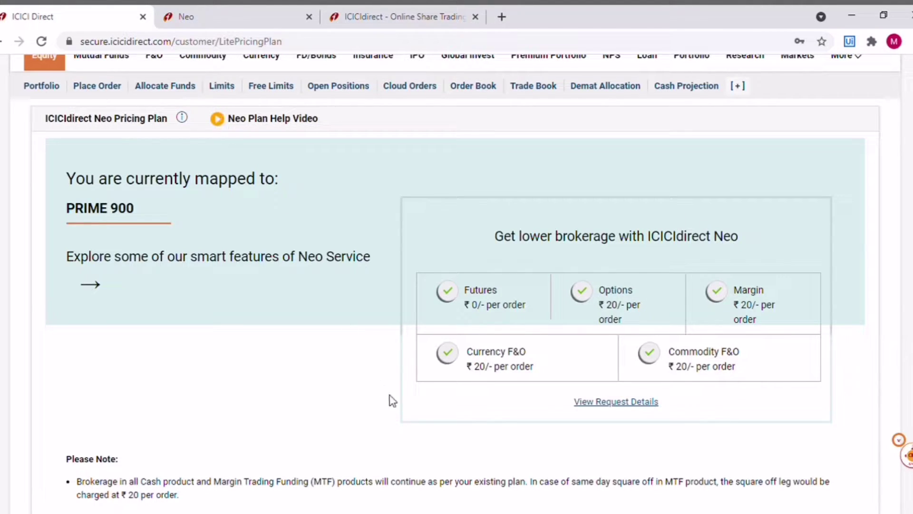
pyautogui.scroll(-3, 447, 442)
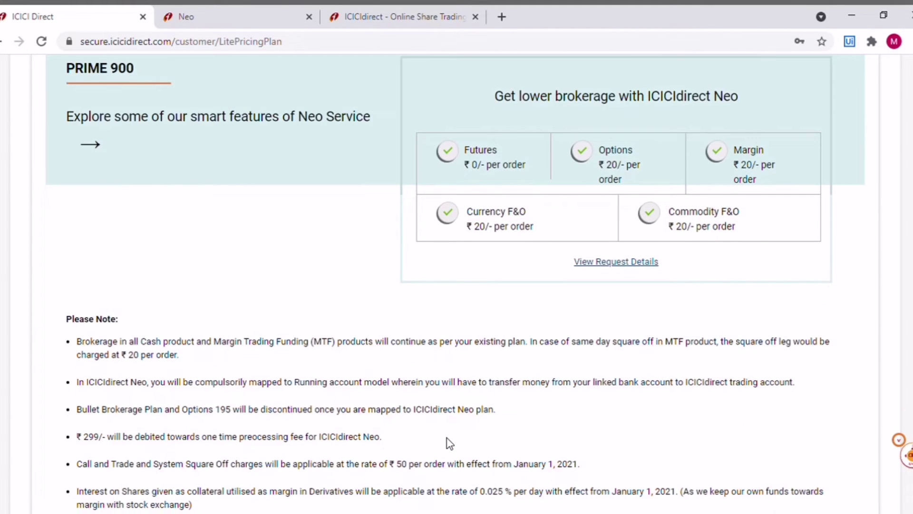
pyautogui.scroll(2, 450, 443)
pyautogui.scroll(-3, 450, 443)
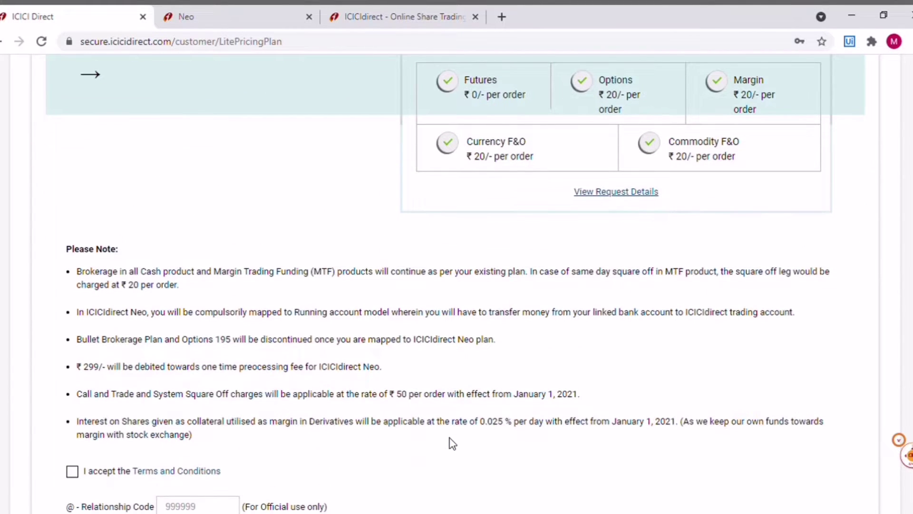
pyautogui.scroll(-2, 451, 443)
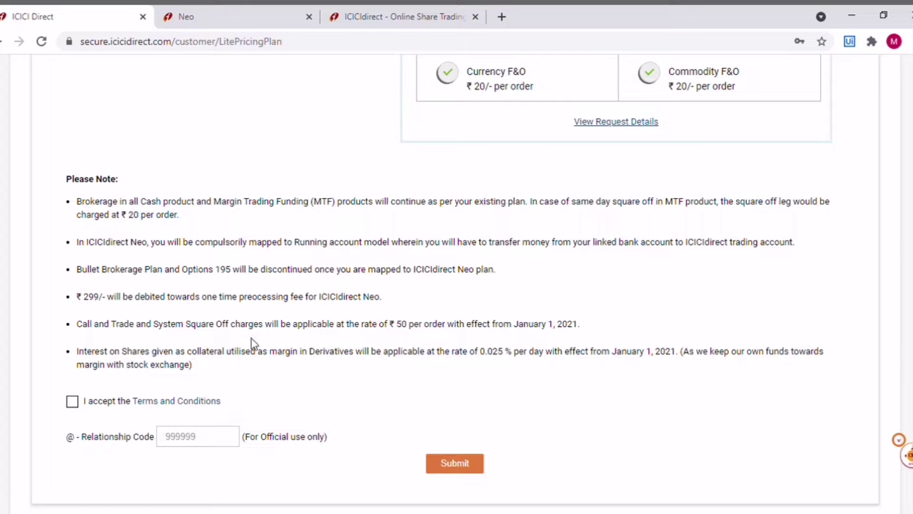
# Highlight the start of the Please Note item on how ICICIdirect Neo customers are mapped to an account model
pyautogui.moveTo(74, 241); pyautogui.dragTo(351, 253)
pyautogui.click(343, 248)
pyautogui.moveTo(76, 243); pyautogui.dragTo(150, 247)
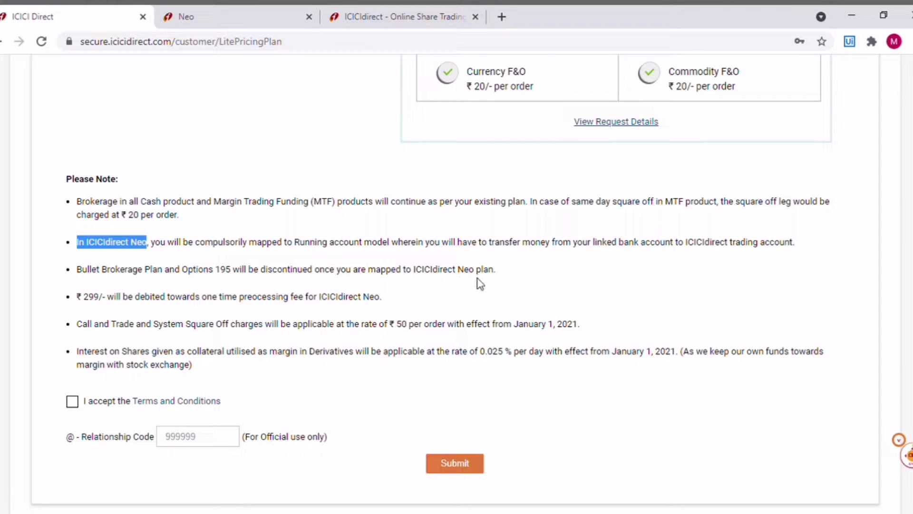
pyautogui.click(227, 258)
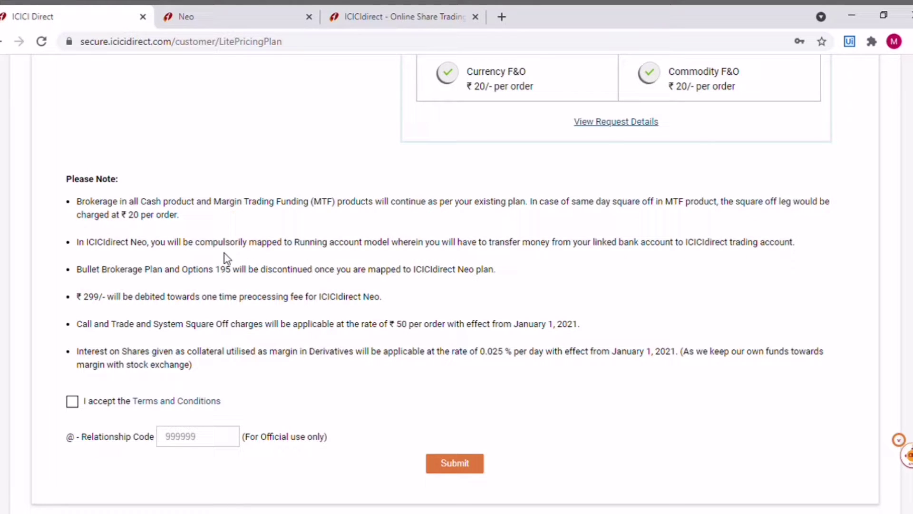
# Review the current plan mapping and the Neo per-order rates for futures, options, margin, currency and commodity
pyautogui.scroll(4, 334, 287)
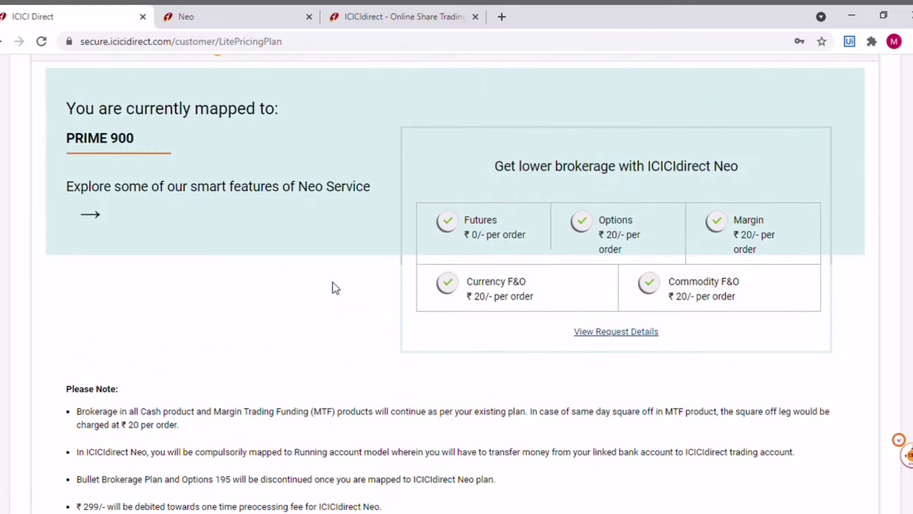
pyautogui.scroll(-1, 247, 392)
pyautogui.scroll(4, 407, 300)
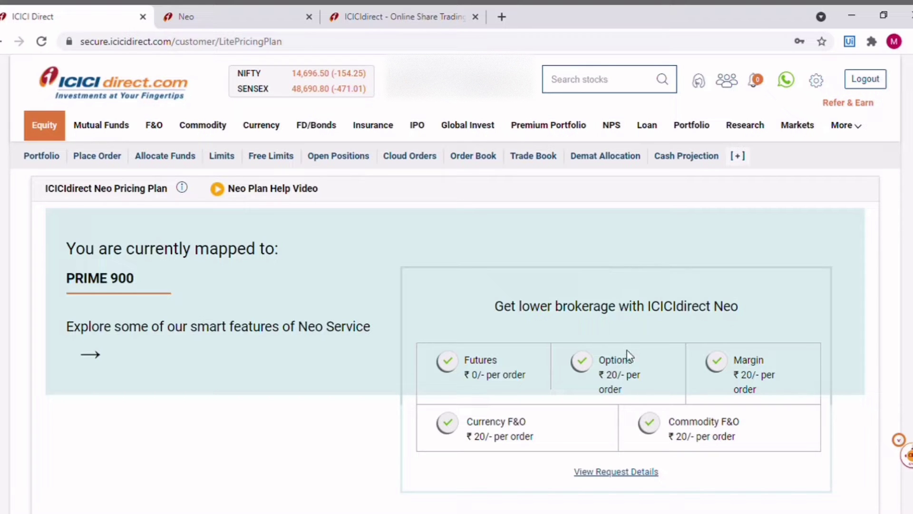
pyautogui.scroll(-4, 624, 351)
pyautogui.scroll(-2, 612, 376)
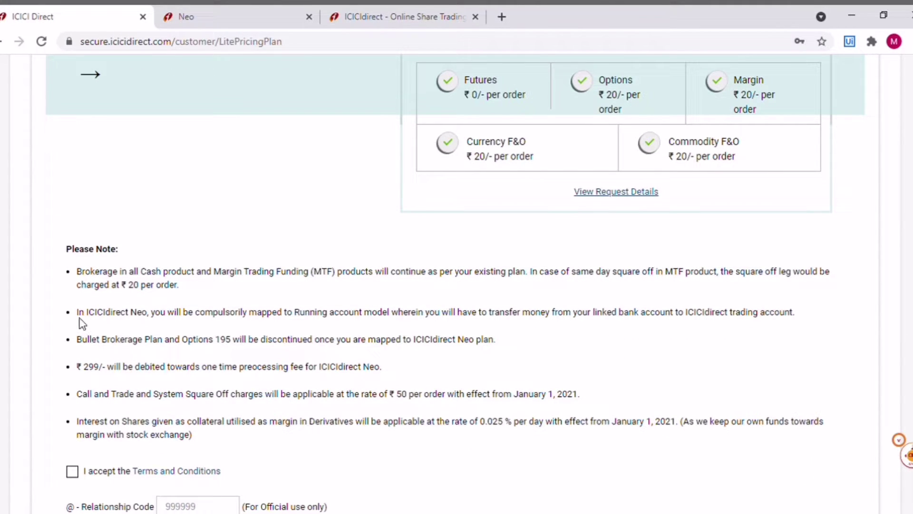
# Highlight the wording on compulsory mapping to the Running account model in the Please Note list
pyautogui.moveTo(77, 314); pyautogui.dragTo(397, 320)
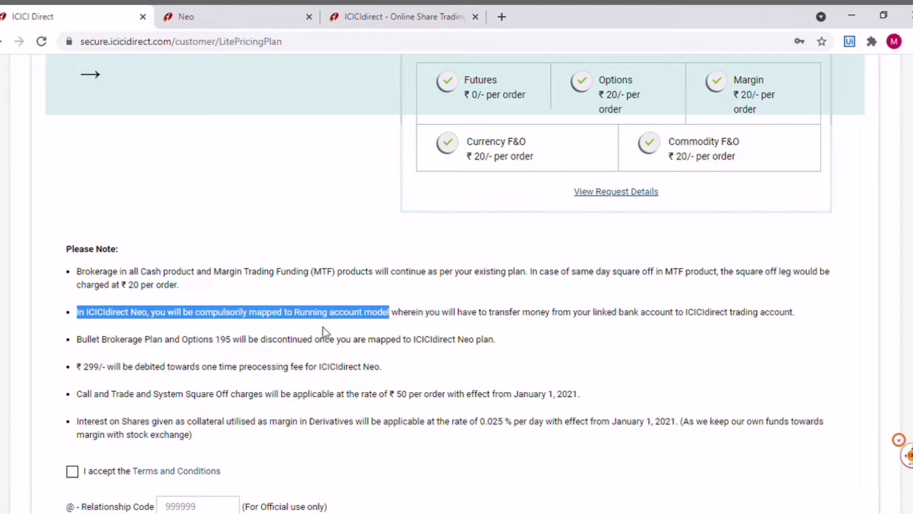
pyautogui.click(205, 331)
pyautogui.moveTo(174, 314); pyautogui.dragTo(350, 316)
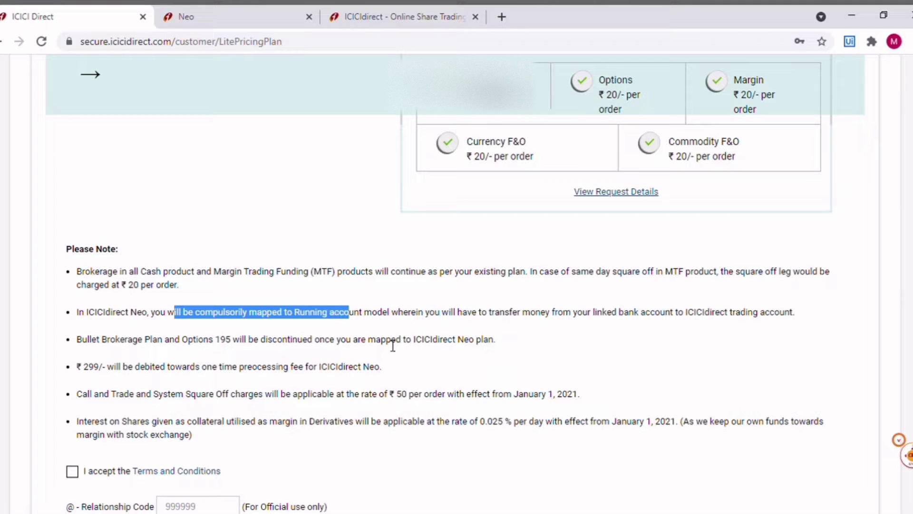
# Open the equity Place Order page and look over the Cash Buy form and the sections beneath it
pyautogui.scroll(6, 393, 345)
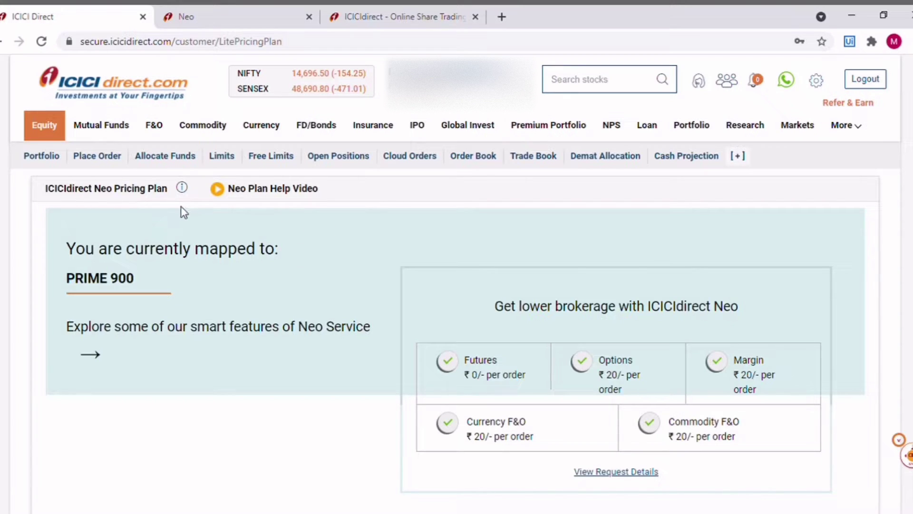
pyautogui.click(106, 161)
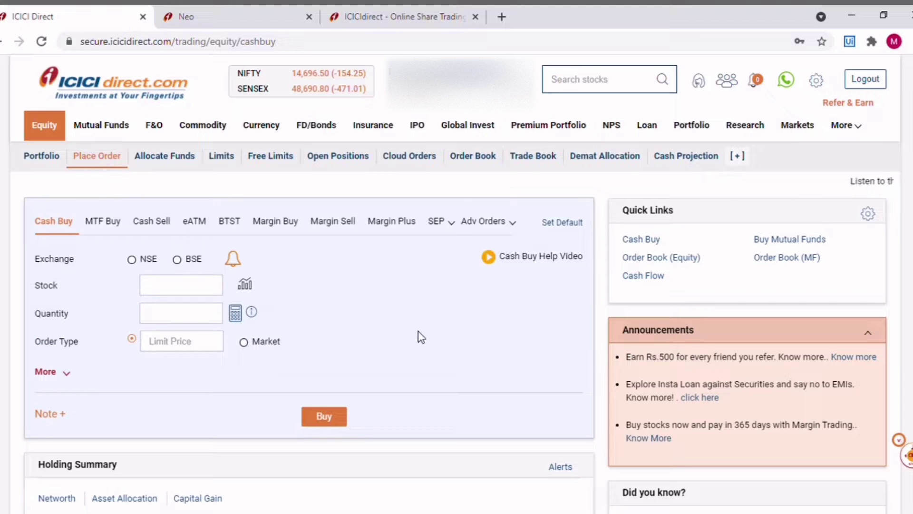
pyautogui.scroll(-2, 427, 329)
pyautogui.scroll(-2, 427, 328)
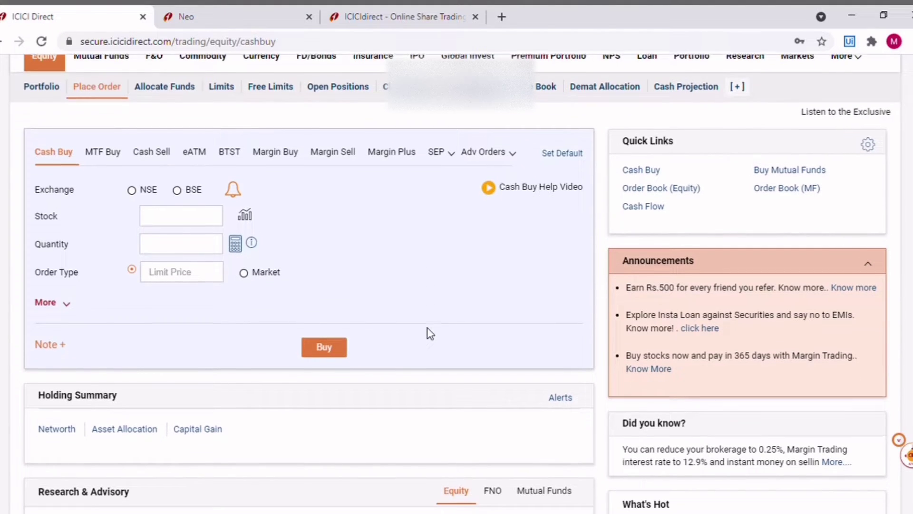
pyautogui.scroll(4, 426, 331)
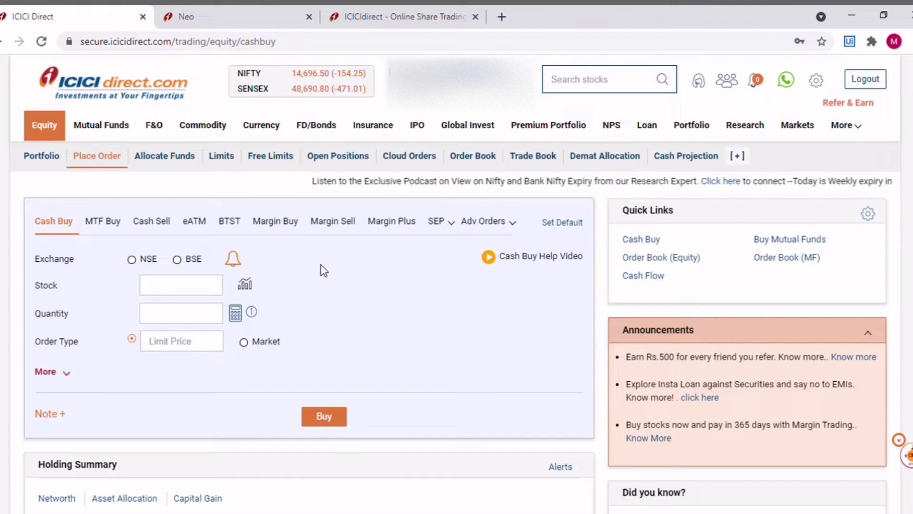
# Open the Allocate Funds page and highlight the linked bank account details above the allocation table
pyautogui.click(169, 164)
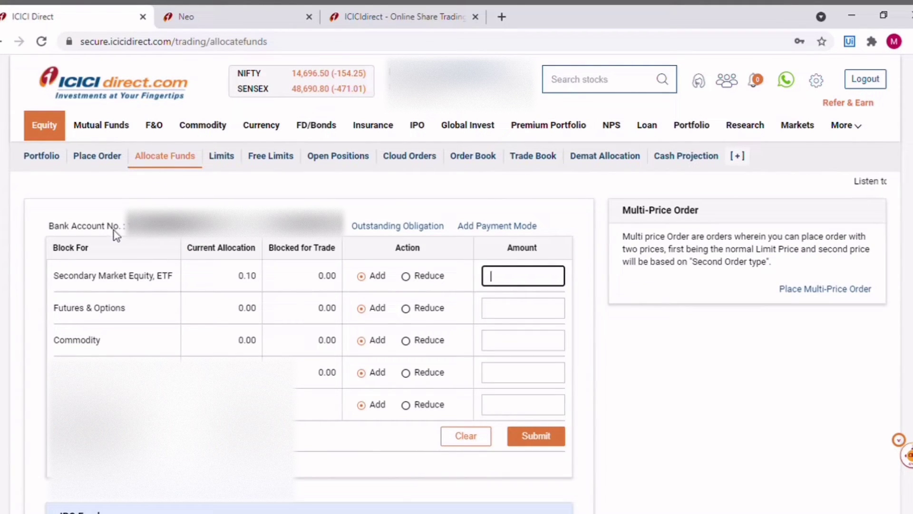
pyautogui.moveTo(49, 227); pyautogui.dragTo(188, 236)
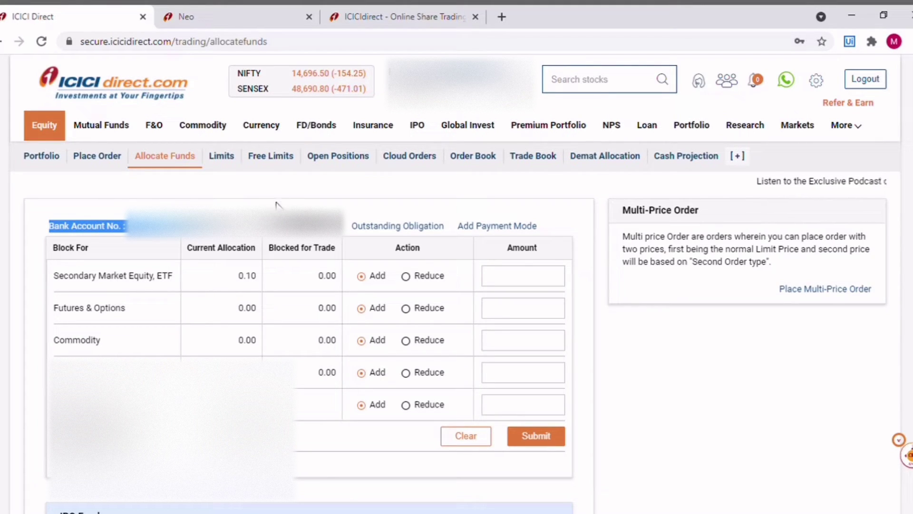
pyautogui.click(259, 240)
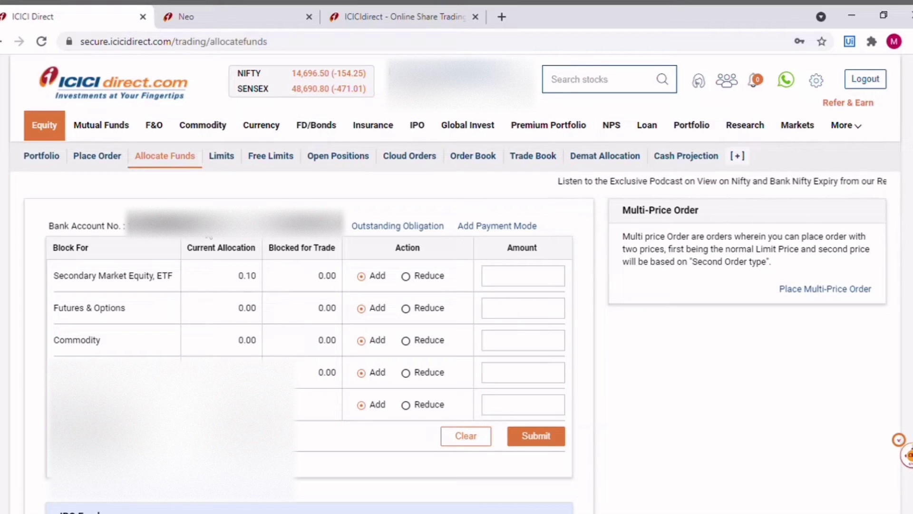
pyautogui.moveTo(231, 237); pyautogui.dragTo(326, 237)
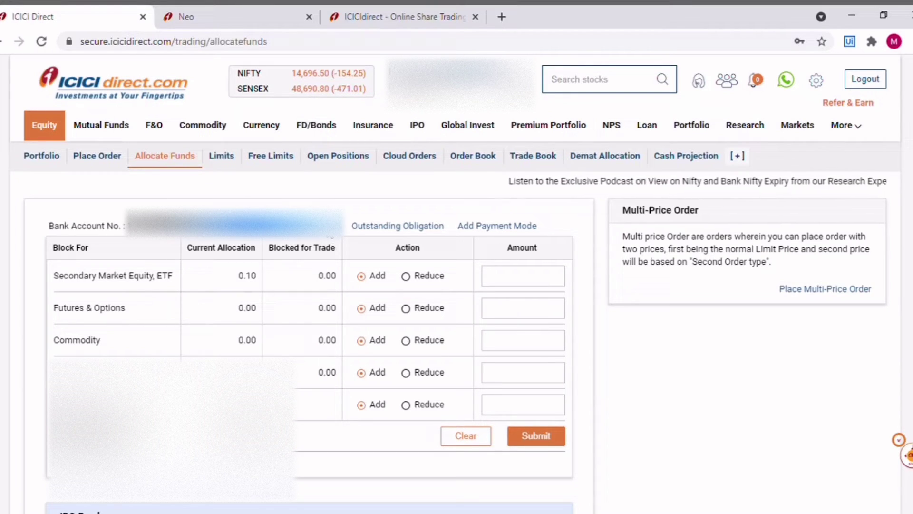
pyautogui.click(326, 236)
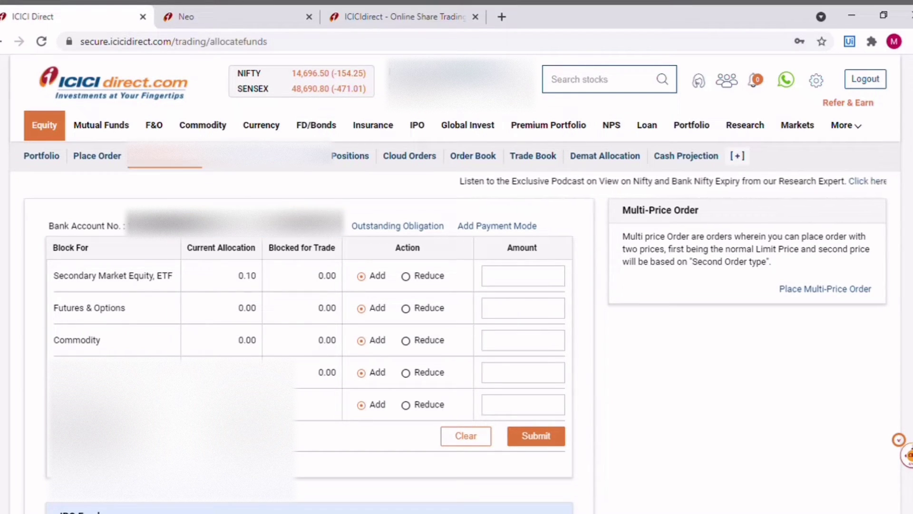
# Highlight the Secondary Market Equity, ETF entry in the fund allocation table
pyautogui.scroll(-1, 314, 218)
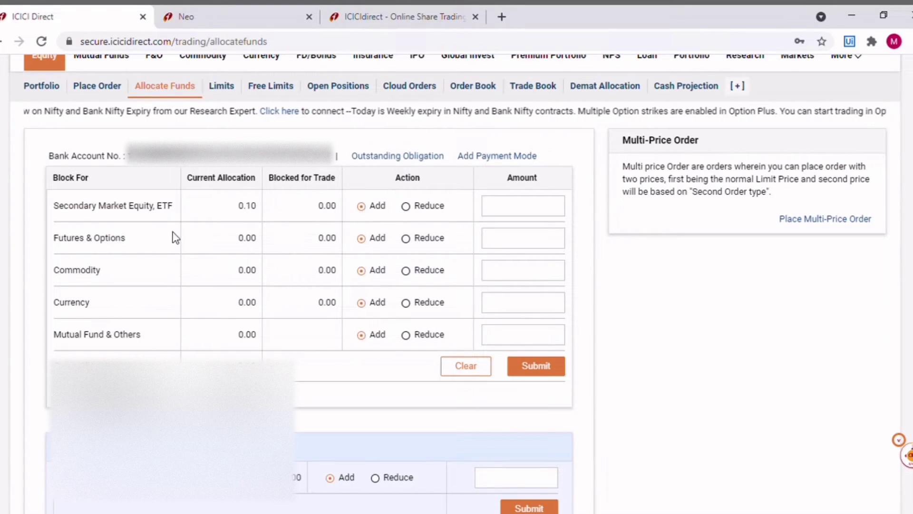
pyautogui.moveTo(55, 210); pyautogui.dragTo(178, 210)
pyautogui.click(155, 216)
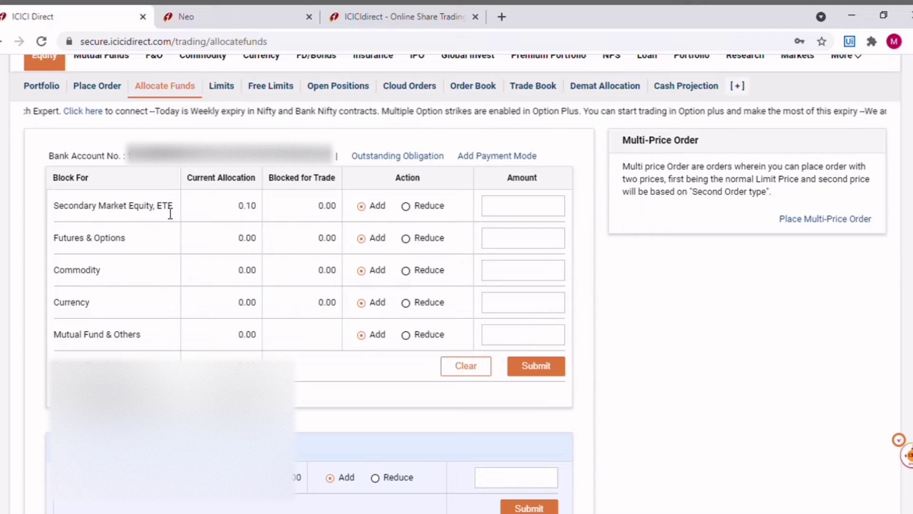
pyautogui.moveTo(54, 210); pyautogui.dragTo(173, 207)
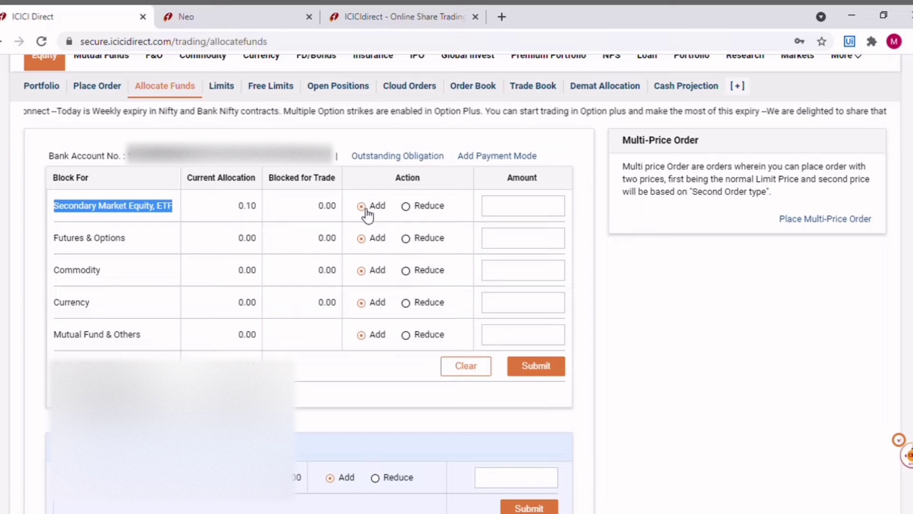
# Add 5000 to the Secondary Market Equity, ETF allocation and submit the transaction
pyautogui.click(500, 212)
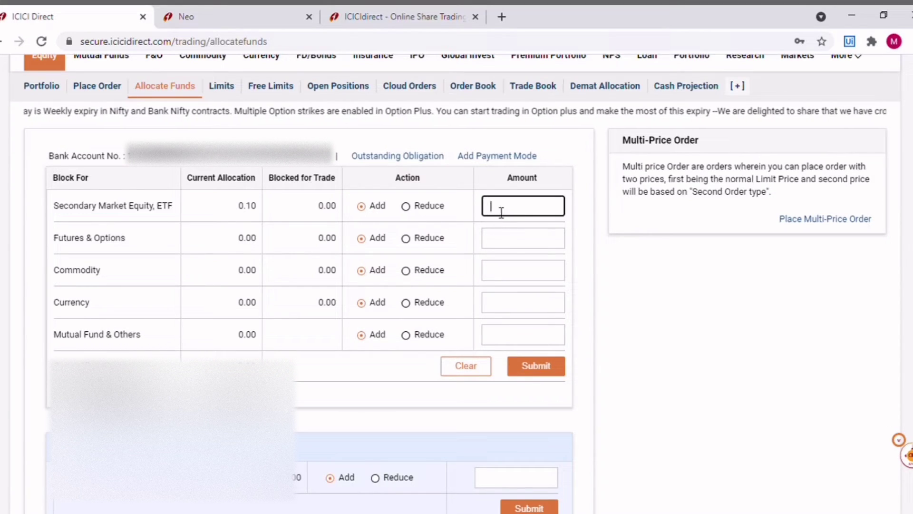
pyautogui.write('5000')
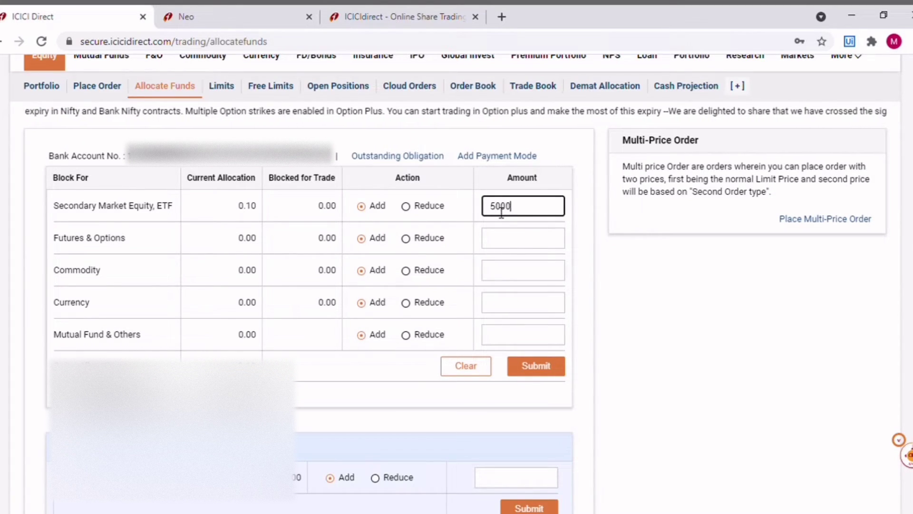
pyautogui.click(542, 373)
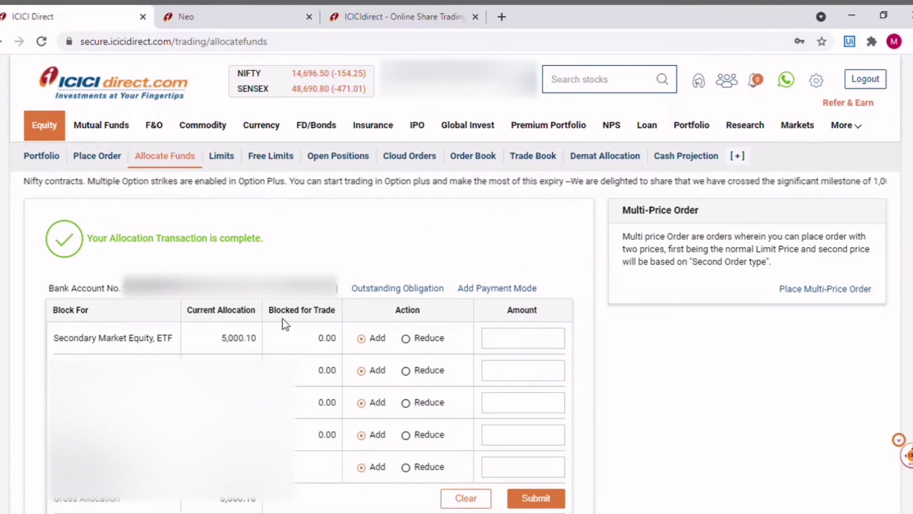
pyautogui.scroll(-1, 342, 336)
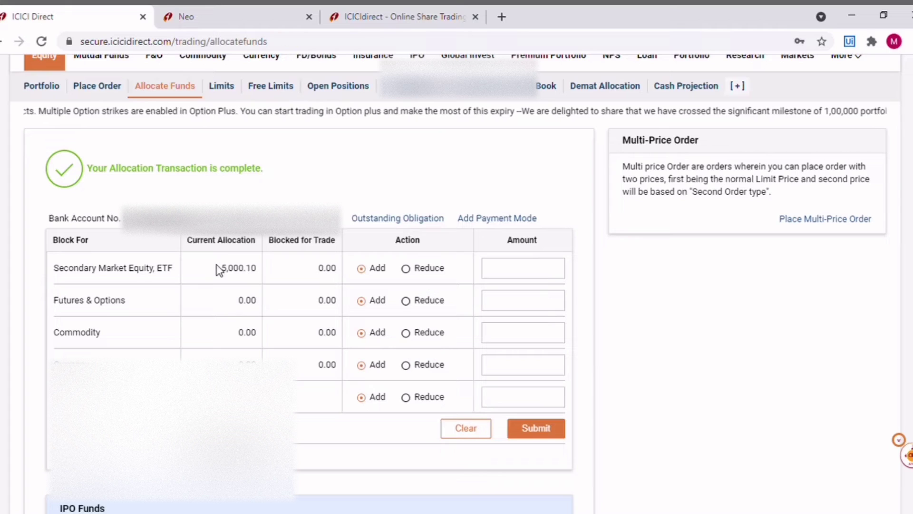
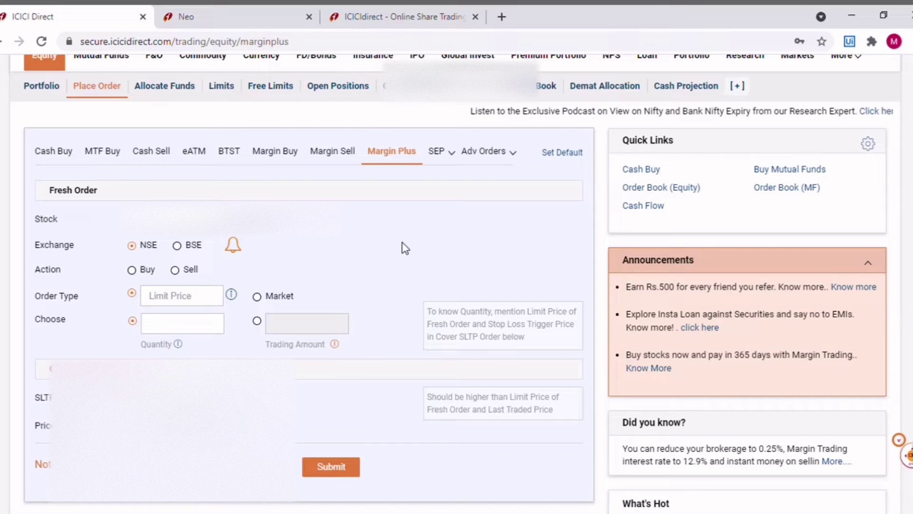
# Reopen the Allocate Funds page and highlight the current allocation amount for Secondary Market Equity, ETF
pyautogui.click(169, 95)
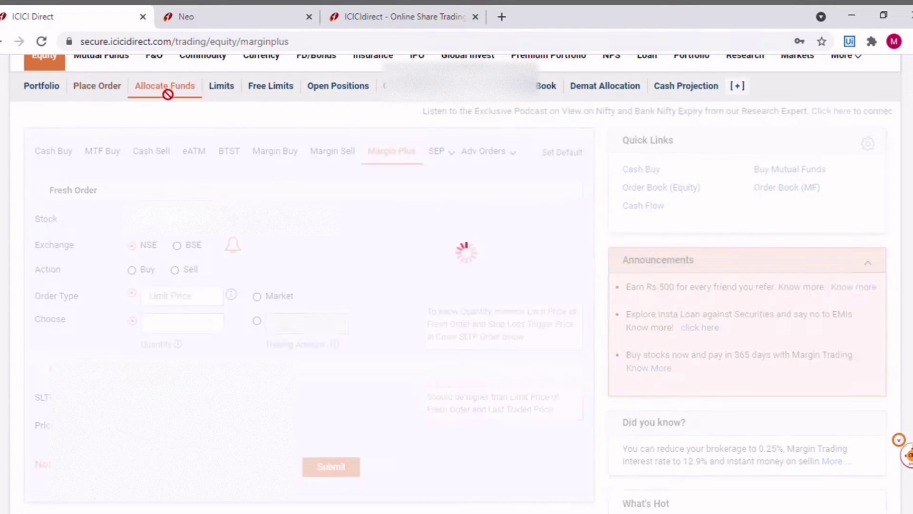
pyautogui.moveTo(220, 279); pyautogui.dragTo(259, 276)
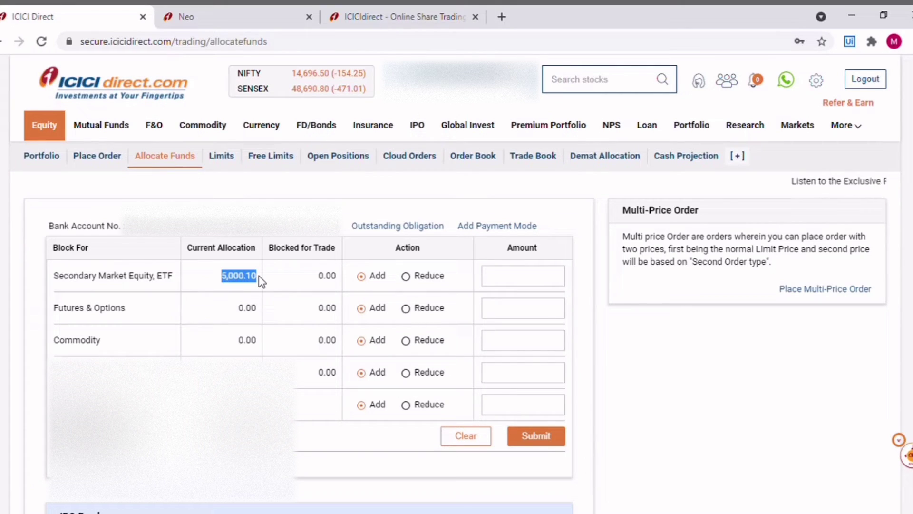
pyautogui.click(227, 289)
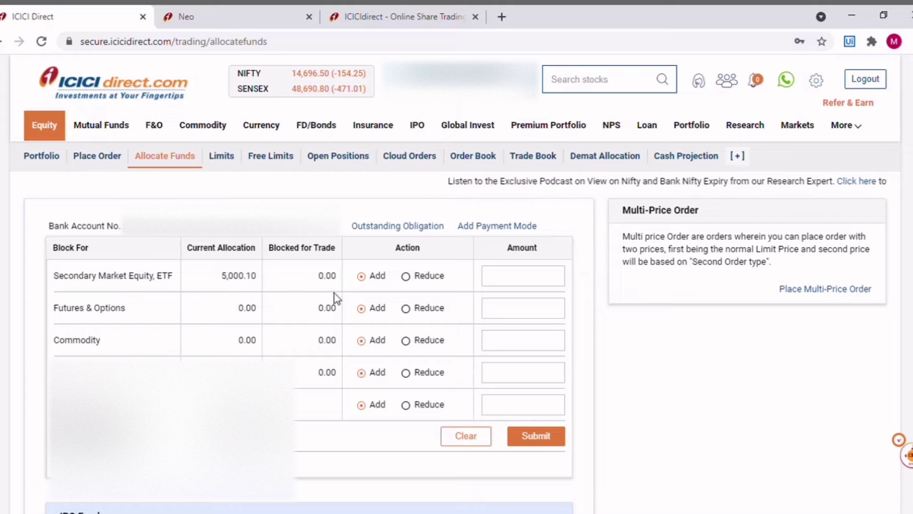
# Reduce the Secondary Market Equity, ETF allocation by 5000, submit it and check the updated table
pyautogui.click(406, 276)
pyautogui.click(514, 275)
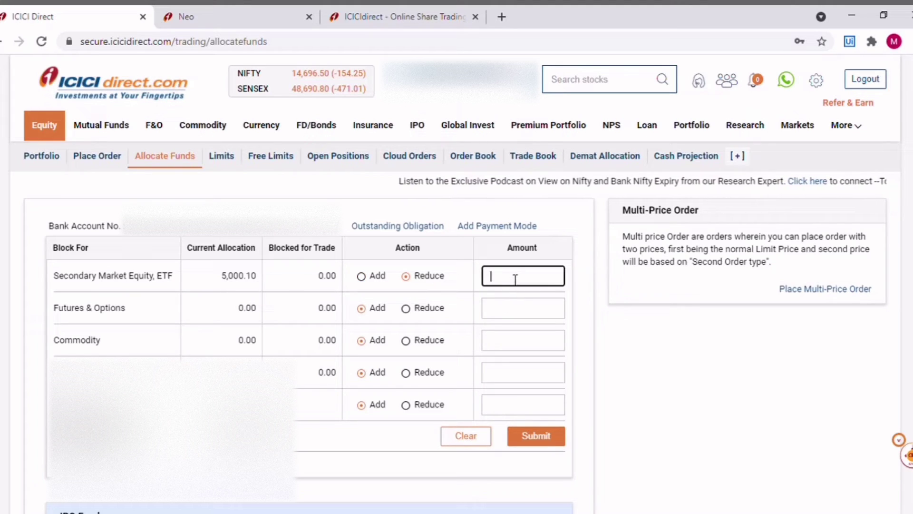
pyautogui.moveTo(218, 274); pyautogui.dragTo(261, 284)
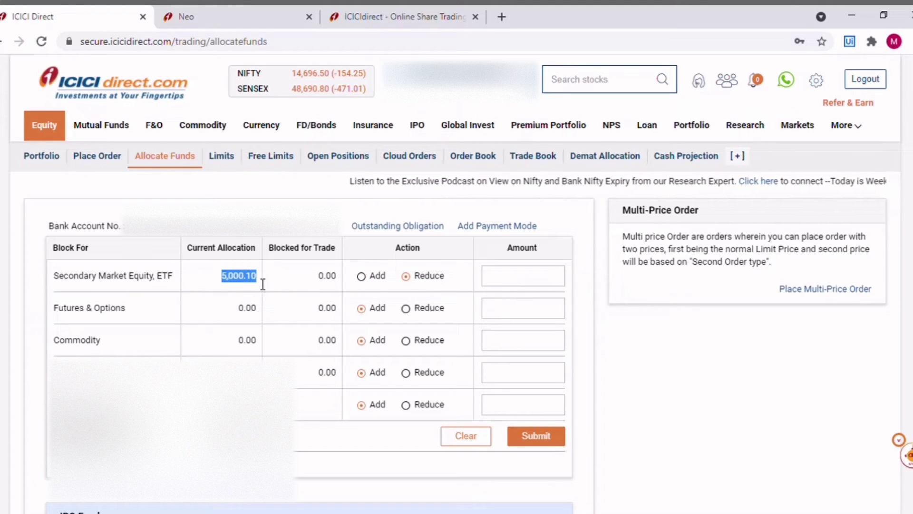
pyautogui.click(511, 279)
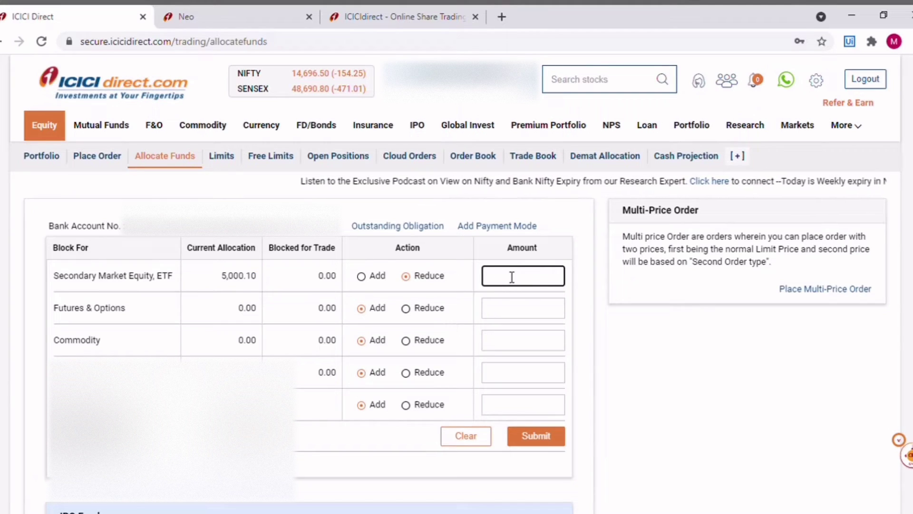
pyautogui.write('5000')
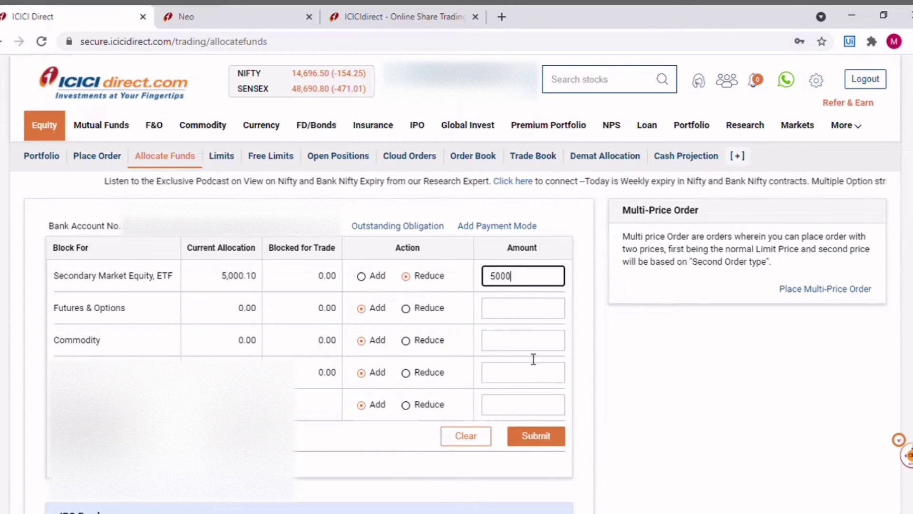
pyautogui.click(536, 436)
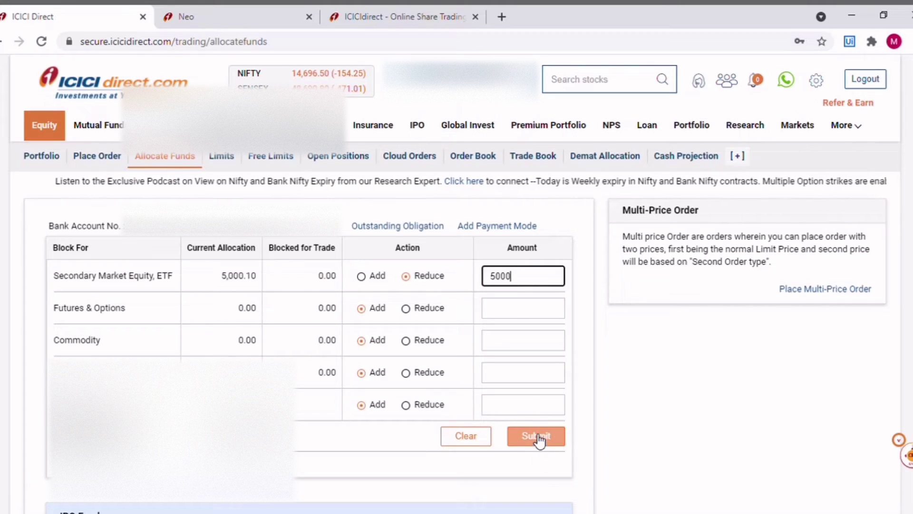
pyautogui.scroll(-2, 624, 452)
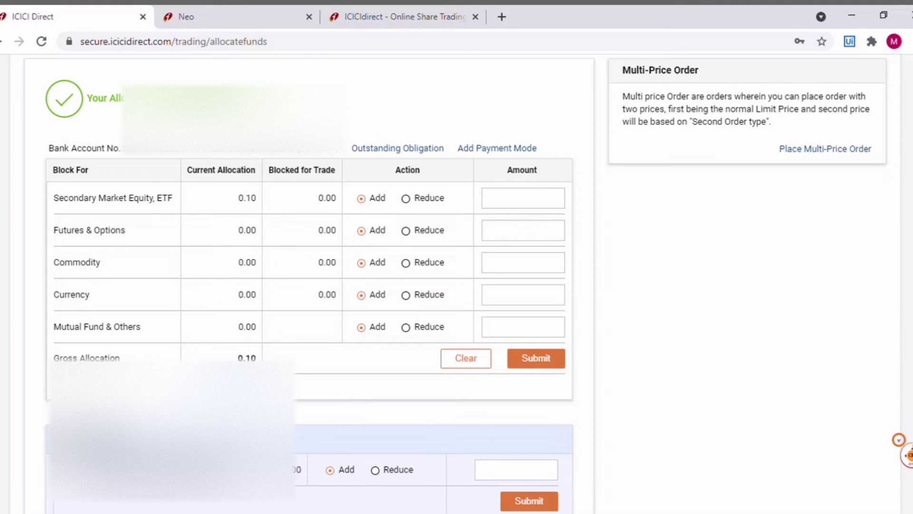
pyautogui.scroll(1, 306, 397)
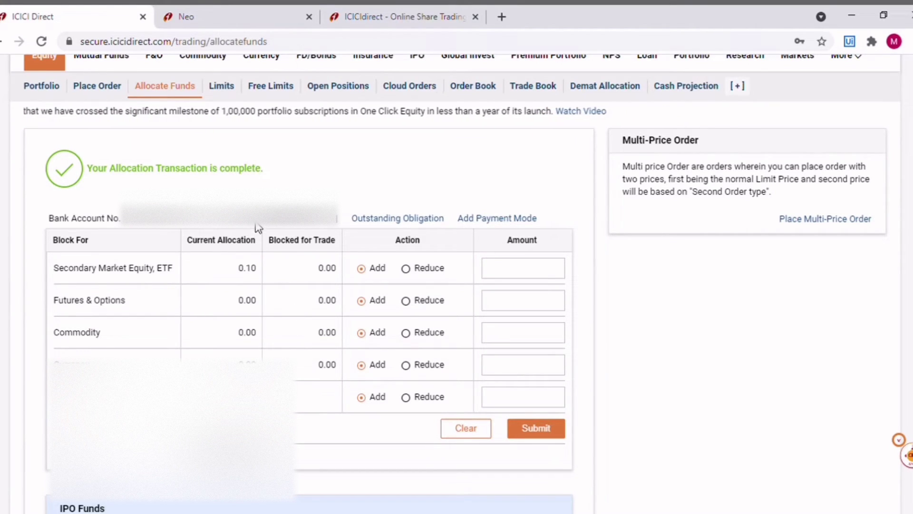
pyautogui.click(230, 19)
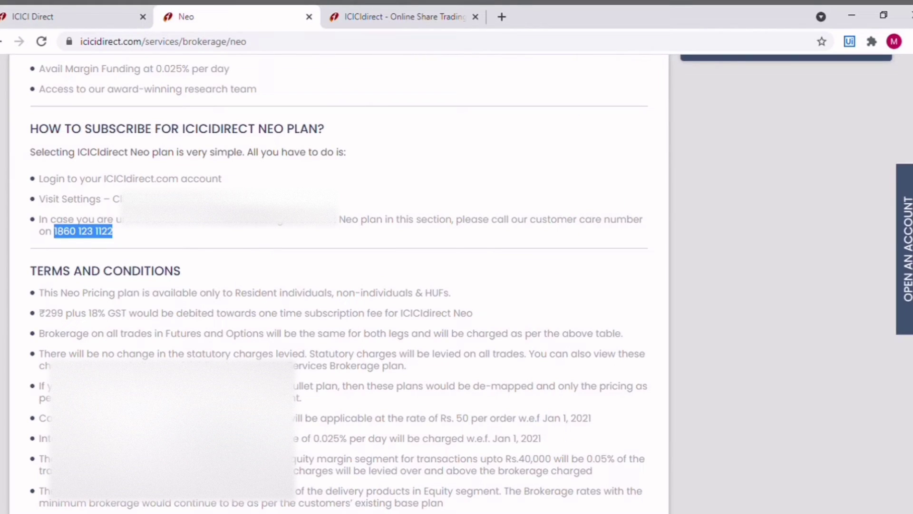
pyautogui.click(364, 6)
pyautogui.click(107, 10)
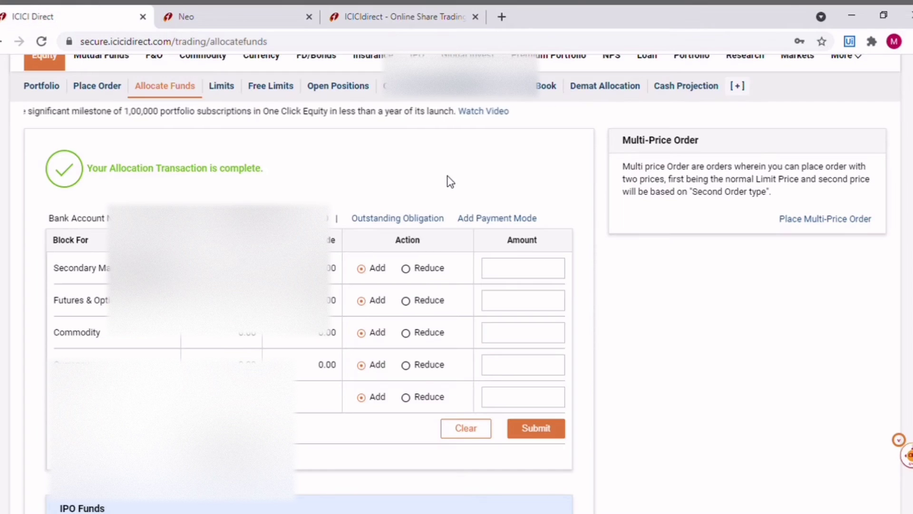
# Open the Choose ICICIdirect Neo Pricing page from the account settings and highlight the note on compulsory Running account model mapping
pyautogui.scroll(2, 449, 182)
pyautogui.click(818, 80)
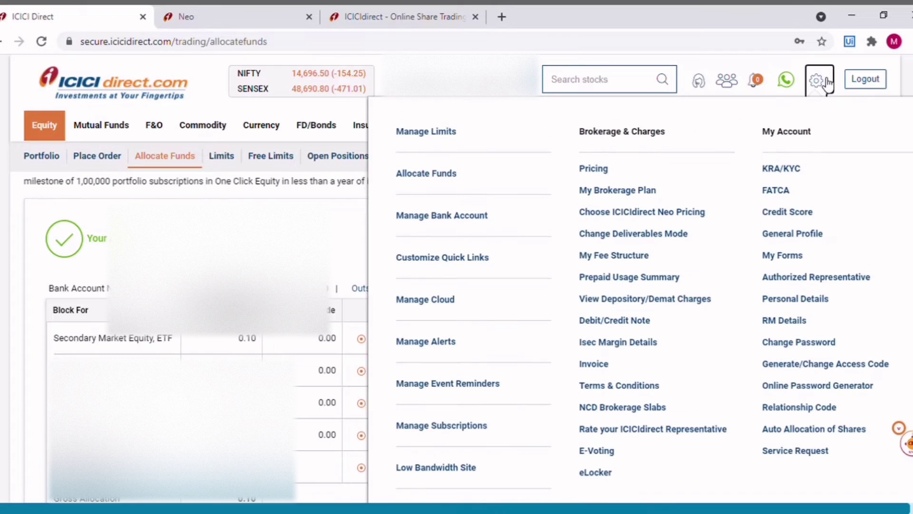
pyautogui.click(630, 211)
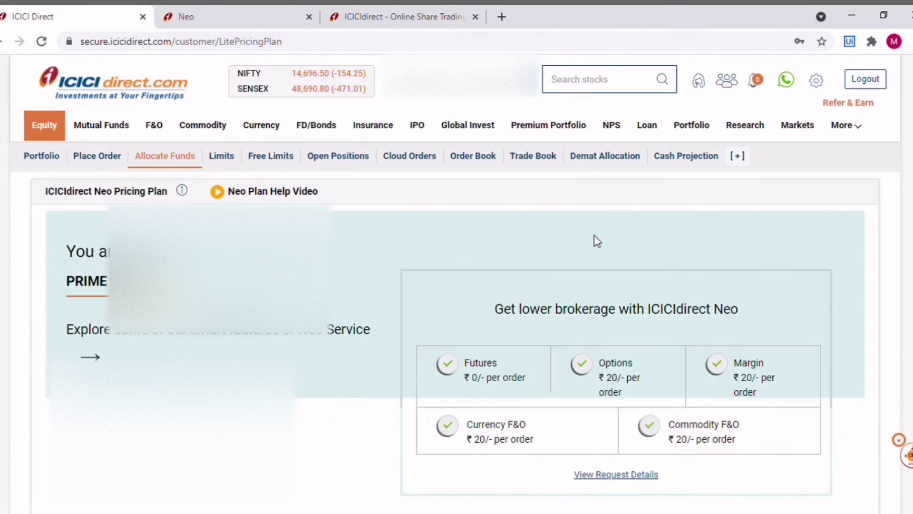
pyautogui.scroll(-9, 363, 376)
pyautogui.scroll(1, 296, 364)
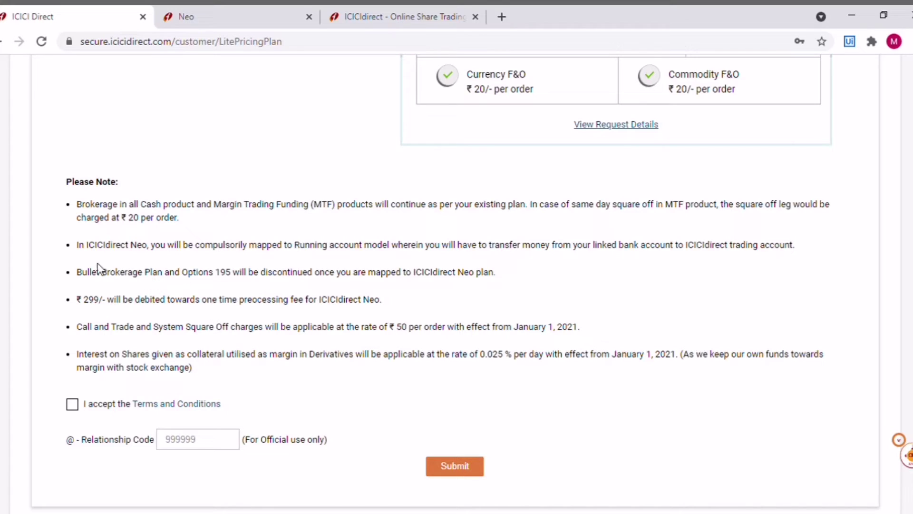
pyautogui.moveTo(76, 244); pyautogui.dragTo(395, 257)
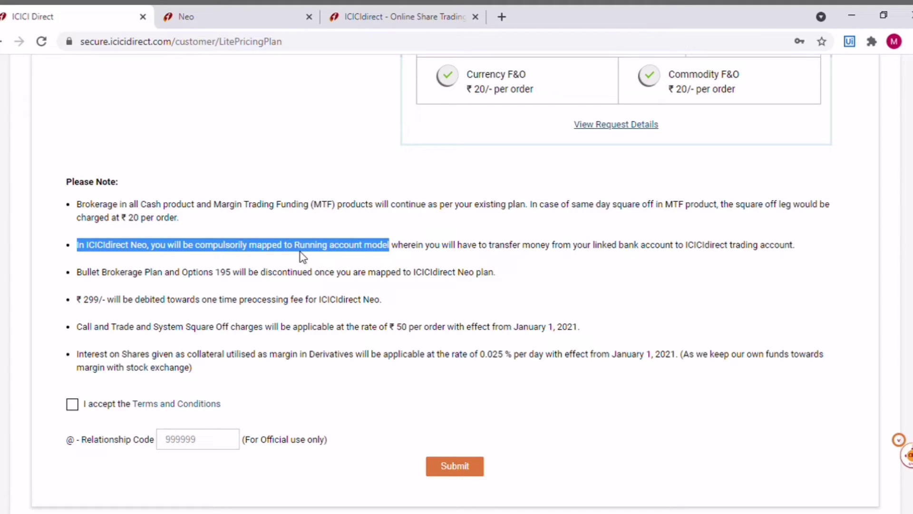
# Review the currently mapped plan and highlight the words "ICICIdirect trading account" in the Please Note list
pyautogui.scroll(6, 301, 257)
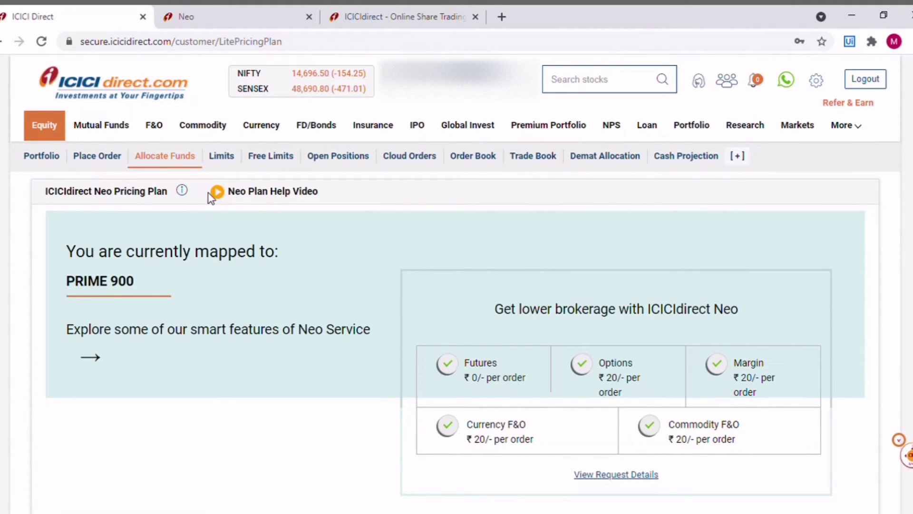
pyautogui.scroll(-7, 344, 326)
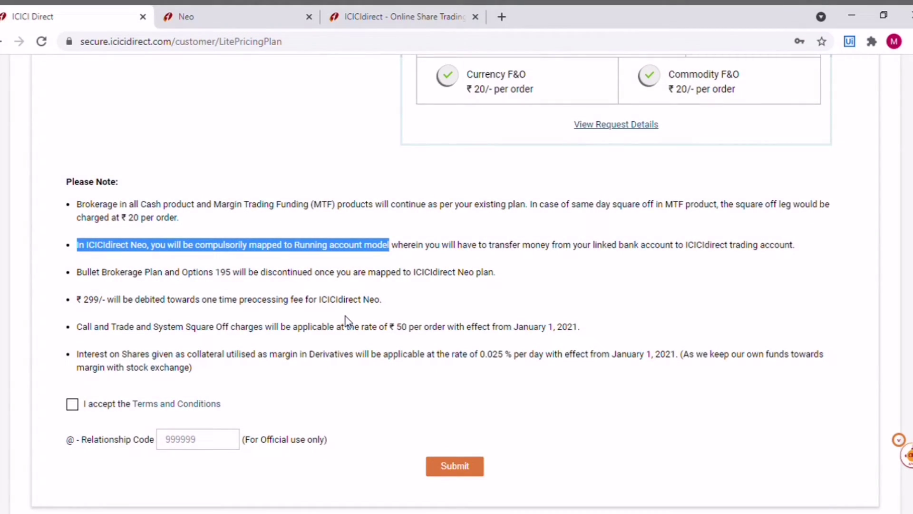
pyautogui.click(310, 260)
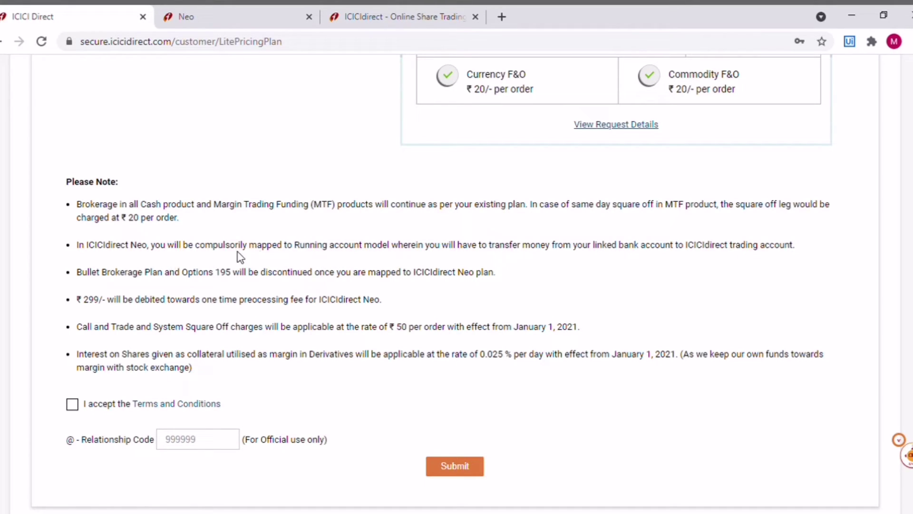
pyautogui.moveTo(687, 246); pyautogui.dragTo(803, 248)
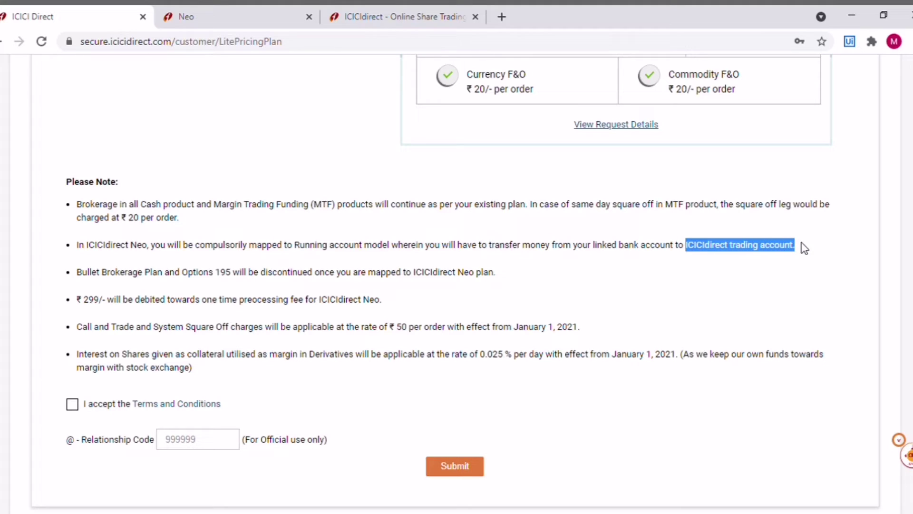
pyautogui.click(742, 280)
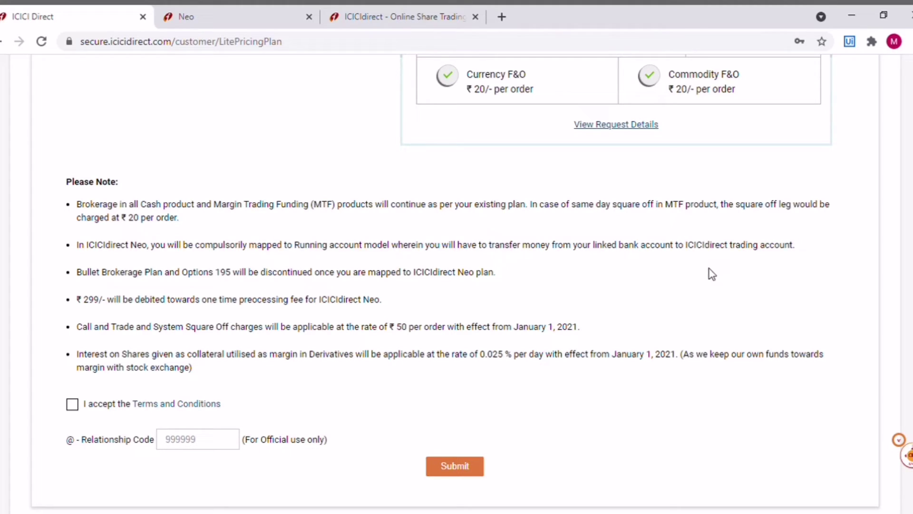
pyautogui.doubleClick(694, 246)
pyautogui.moveTo(739, 253); pyautogui.dragTo(782, 253)
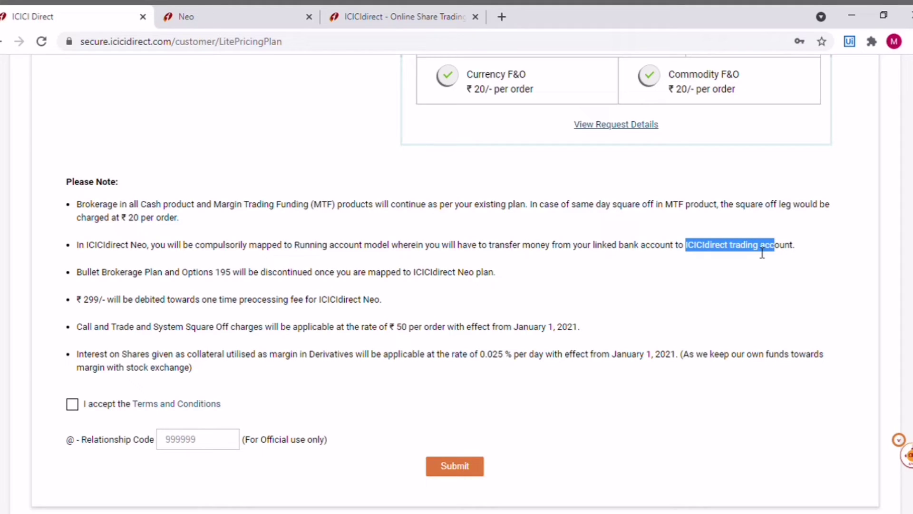
pyautogui.click(767, 269)
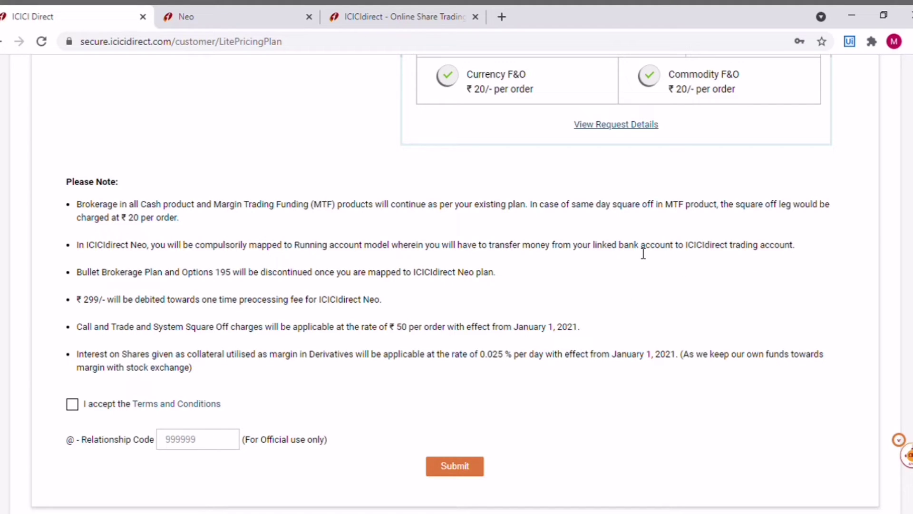
# Highlight in turn the opening words, "ICICIdirect trading account" and "Running account model" in the compulsory mapping note
pyautogui.moveTo(77, 245); pyautogui.dragTo(204, 261)
pyautogui.click(690, 263)
pyautogui.moveTo(687, 248); pyautogui.dragTo(821, 255)
pyautogui.click(807, 261)
pyautogui.moveTo(685, 244); pyautogui.dragTo(815, 254)
pyautogui.click(785, 252)
pyautogui.moveTo(283, 248); pyautogui.dragTo(398, 253)
pyautogui.click(418, 264)
# Look over the Neo pricing plan page and highlight "In ICICIdirect Neo, you will be compulsorily mapped to" in the Please Note list
pyautogui.scroll(7, 377, 218)
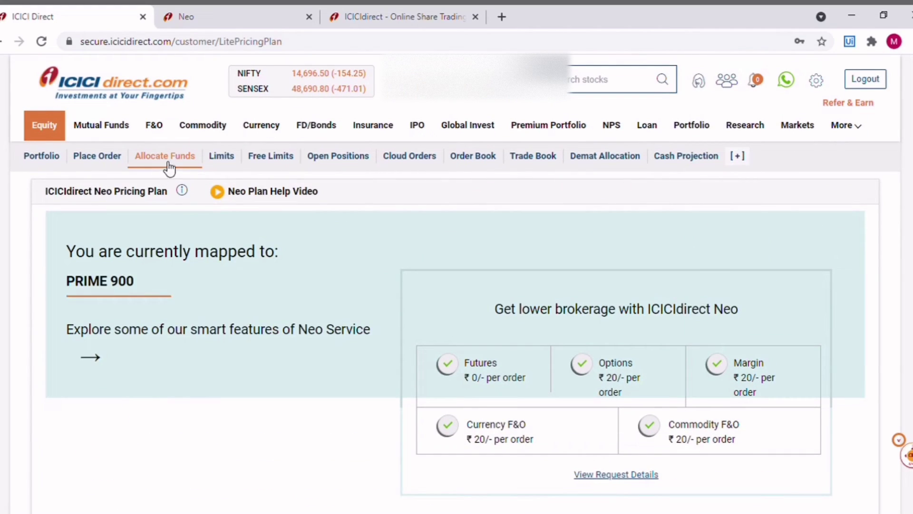
pyautogui.scroll(-5, 224, 255)
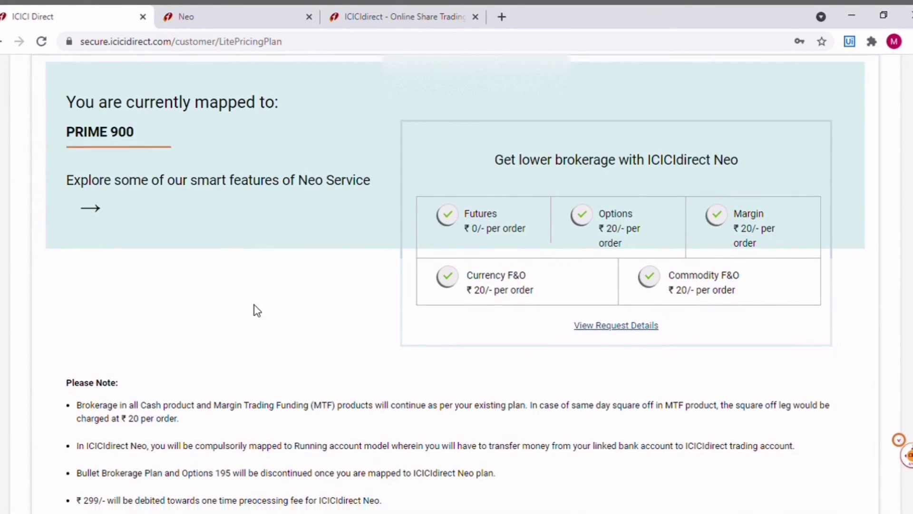
pyautogui.scroll(-3, 257, 310)
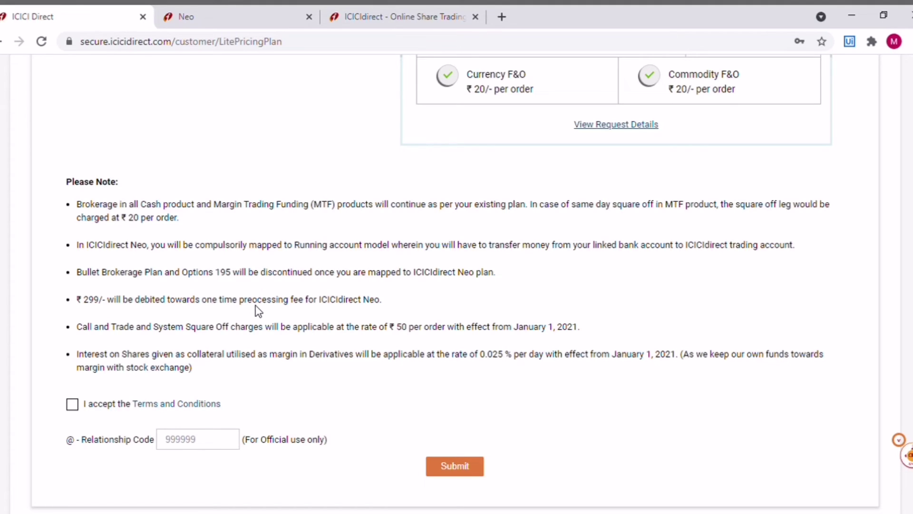
pyautogui.moveTo(78, 246); pyautogui.dragTo(105, 252)
pyautogui.click(172, 252)
pyautogui.moveTo(148, 247); pyautogui.dragTo(89, 247)
pyautogui.click(142, 267)
pyautogui.moveTo(89, 251); pyautogui.dragTo(295, 255)
pyautogui.scroll(7, 342, 274)
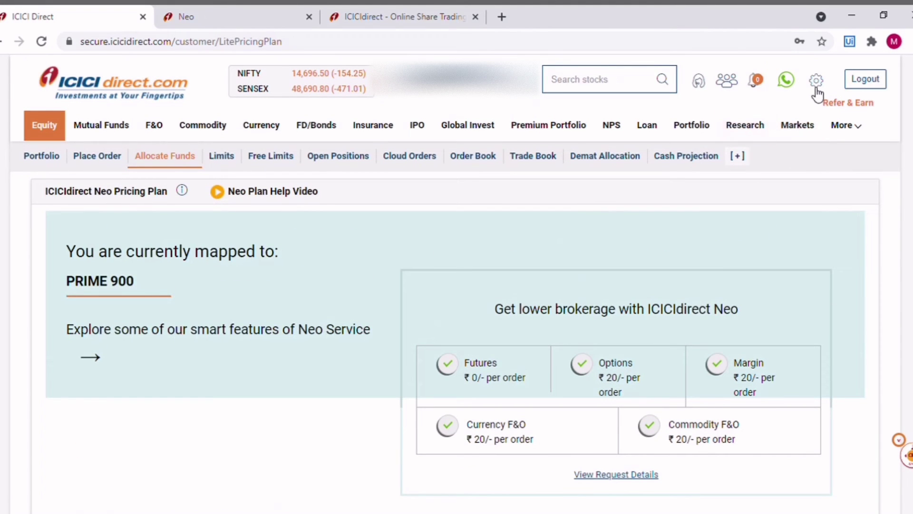
pyautogui.scroll(-6, 766, 302)
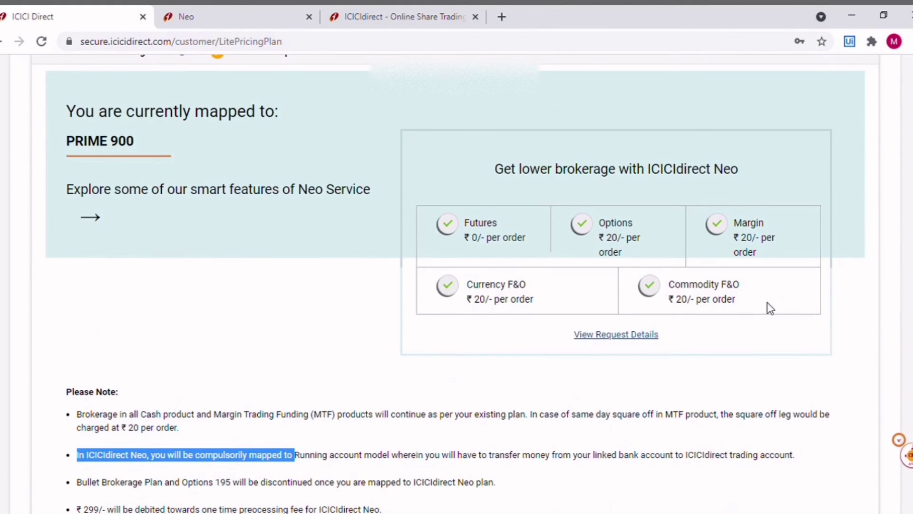